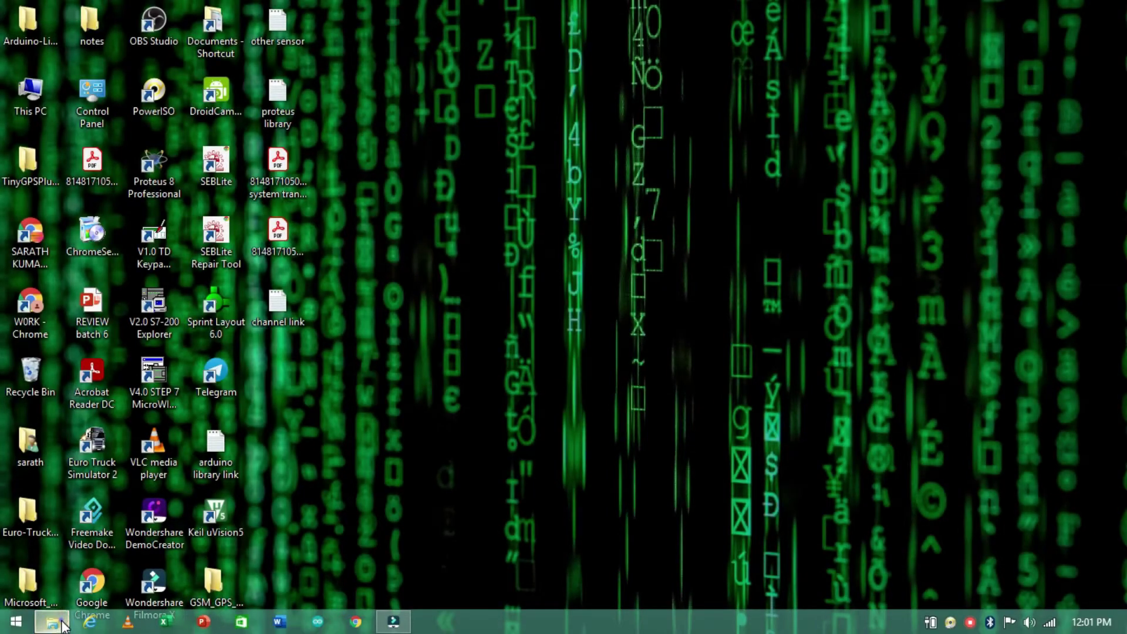
Open the Proteus Library Files folder inside the Magnetic Reed Switch Library for Proteus folder on drive D
click(59, 623)
click(456, 103)
double_click(456, 102)
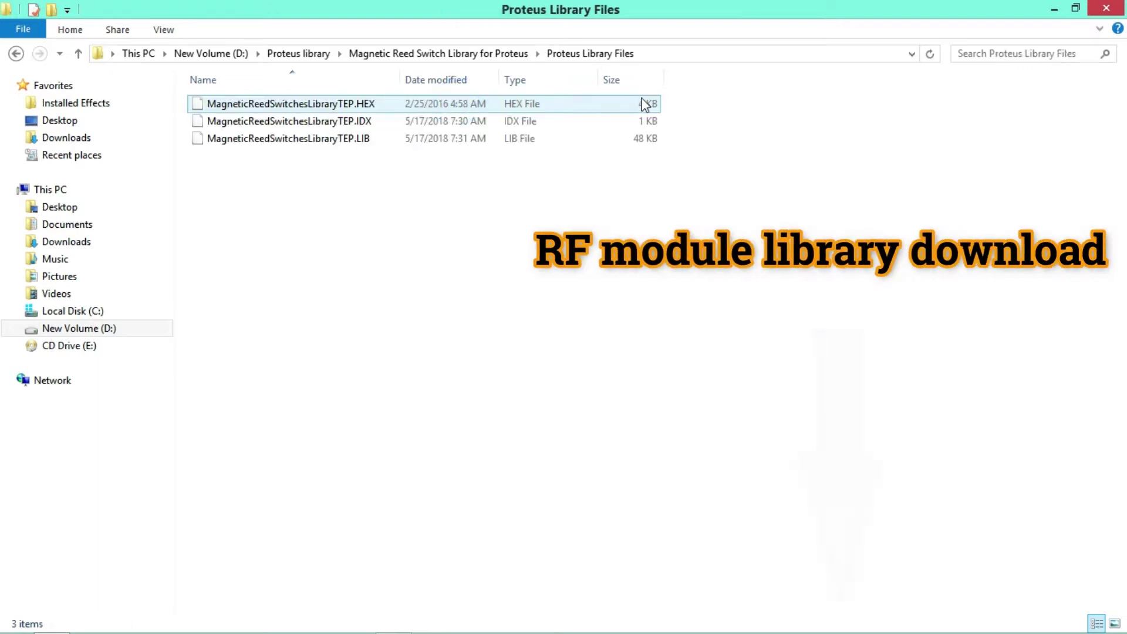
click(649, 141)
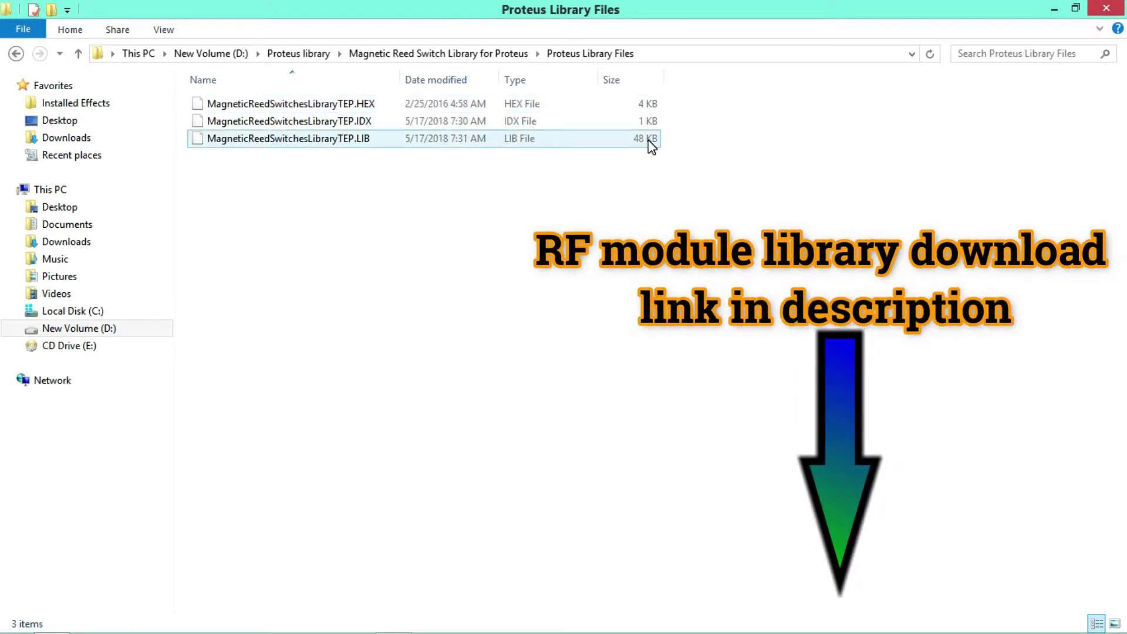
click(702, 108)
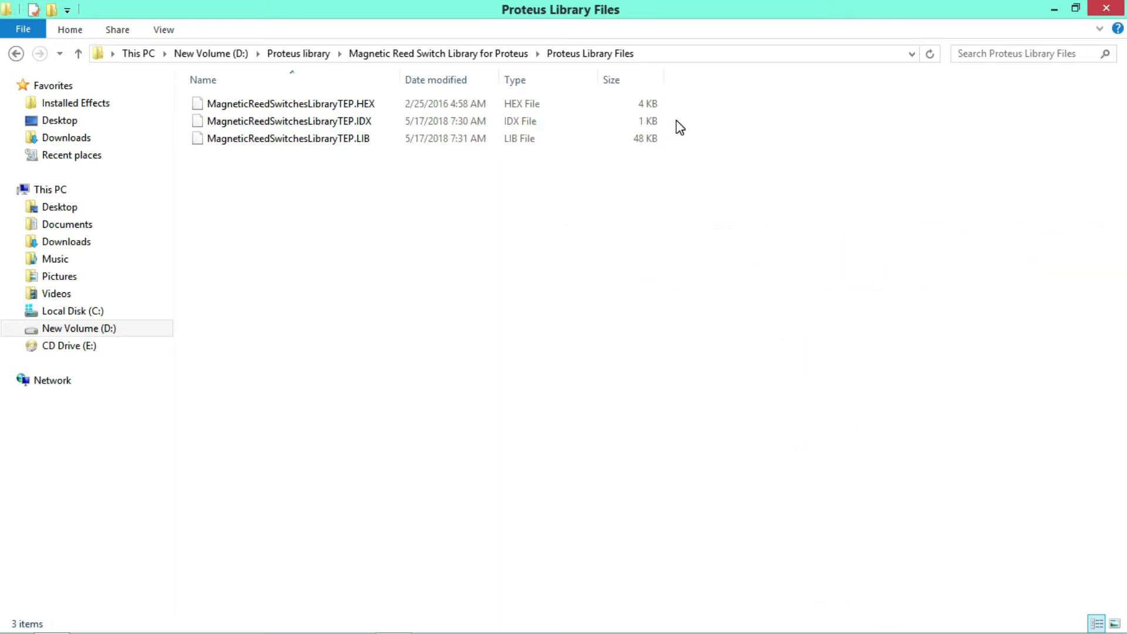
Copy the MagneticReedSwitchesLibraryTEP.IDX and MagneticReedSwitchesLibraryTEP.LIB files
click(612, 124)
ctrl+click(614, 142)
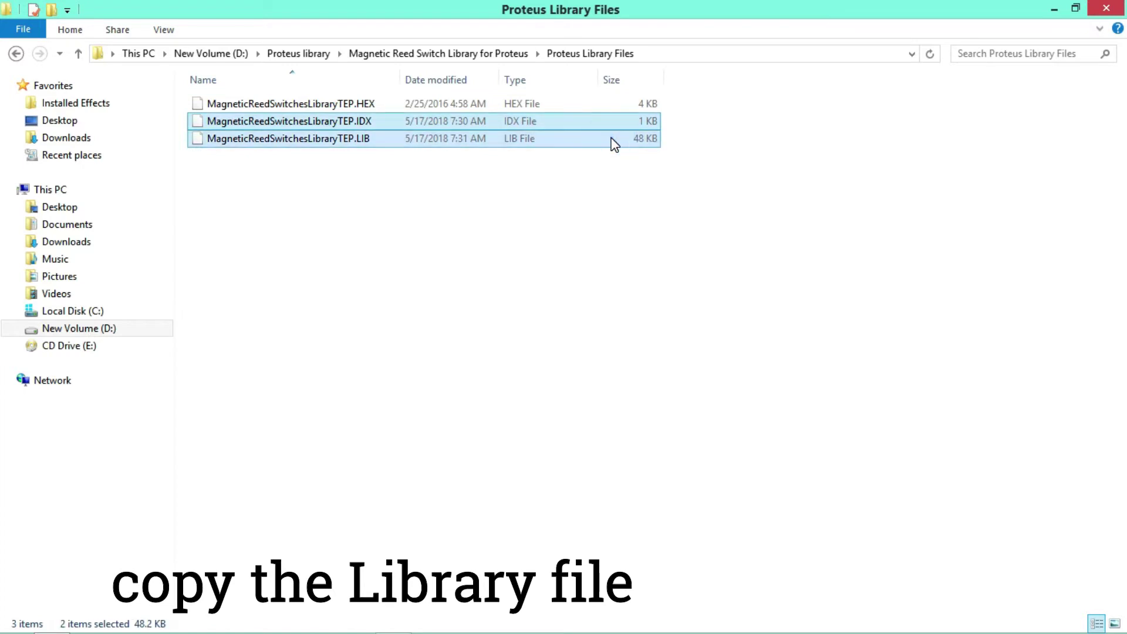
right_click(611, 139)
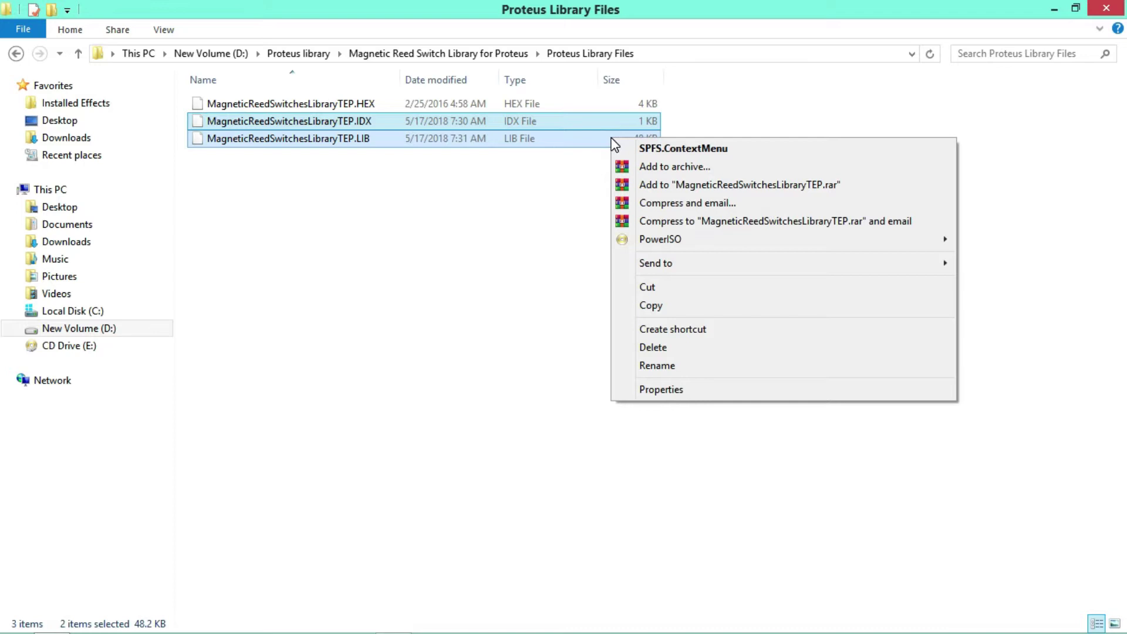
click(685, 315)
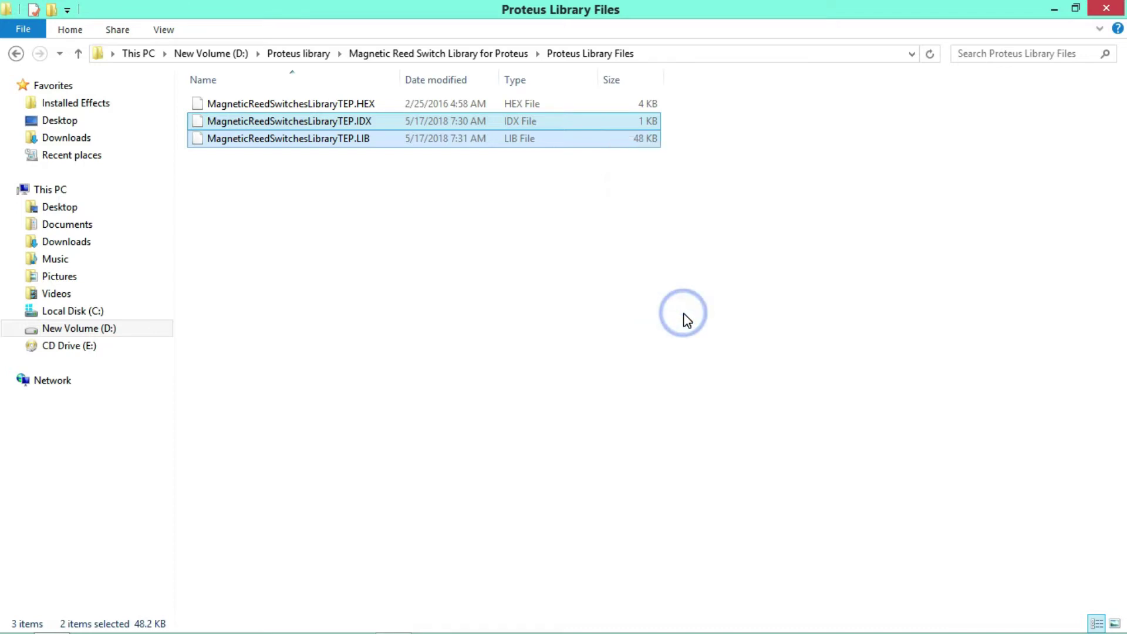
Open the Proteus 8 Professional LIBRARY folder by way of the "Copy the MODELS folder here" shortcut in Downloads
click(66, 243)
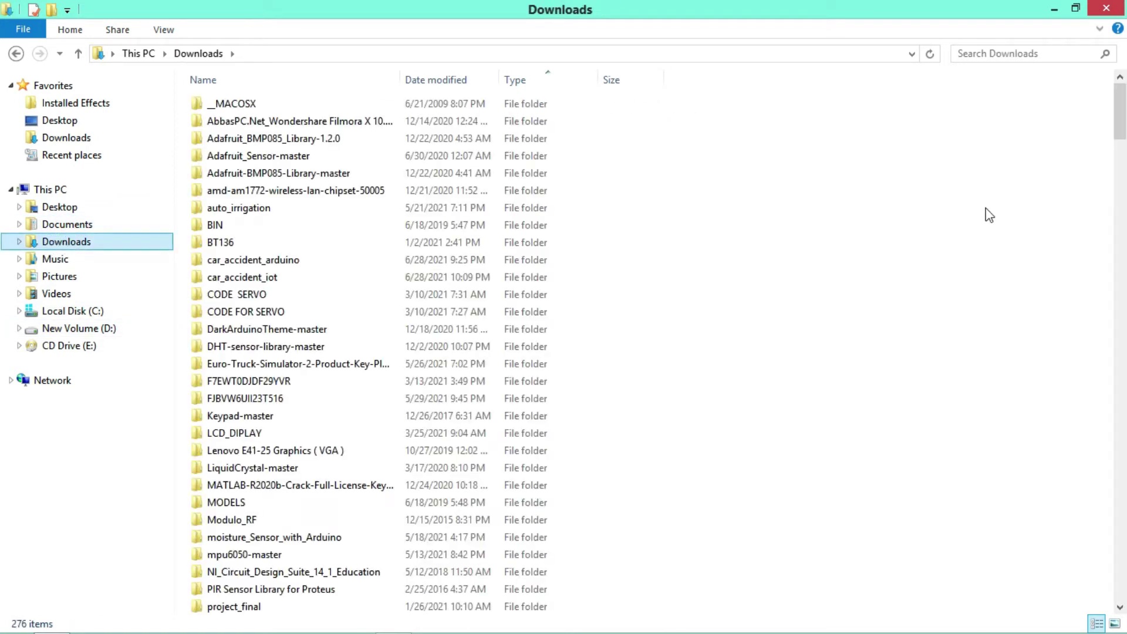
scroll(3, 144, down, 2)
scroll(3, 144, down, 6)
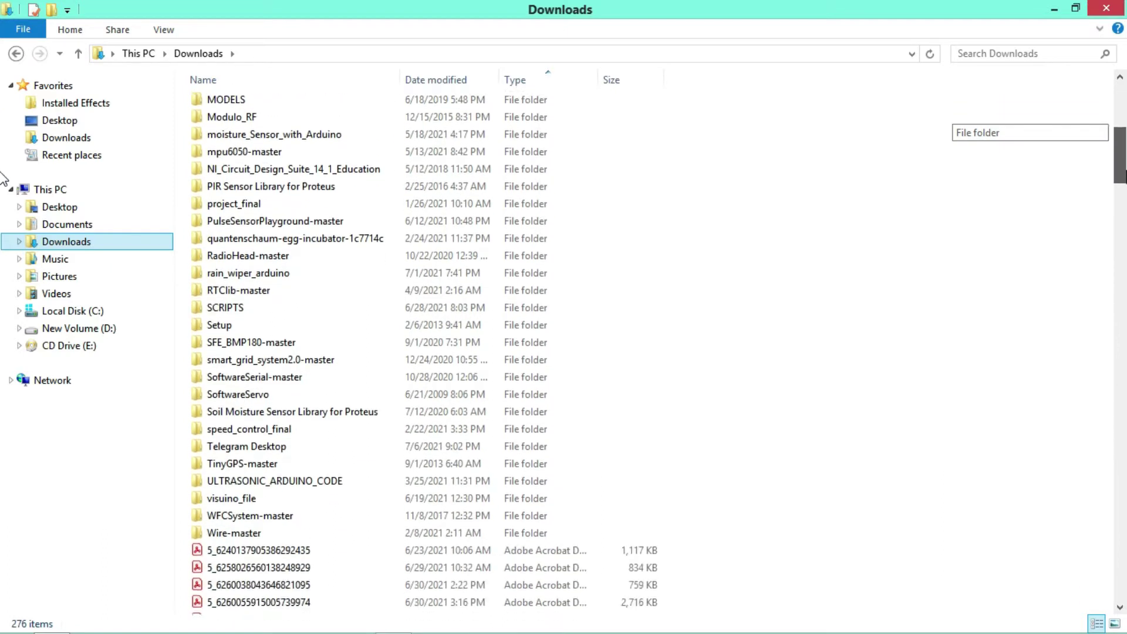
scroll(3, 176, down, 8)
drag(1119, 226, 1101, 271)
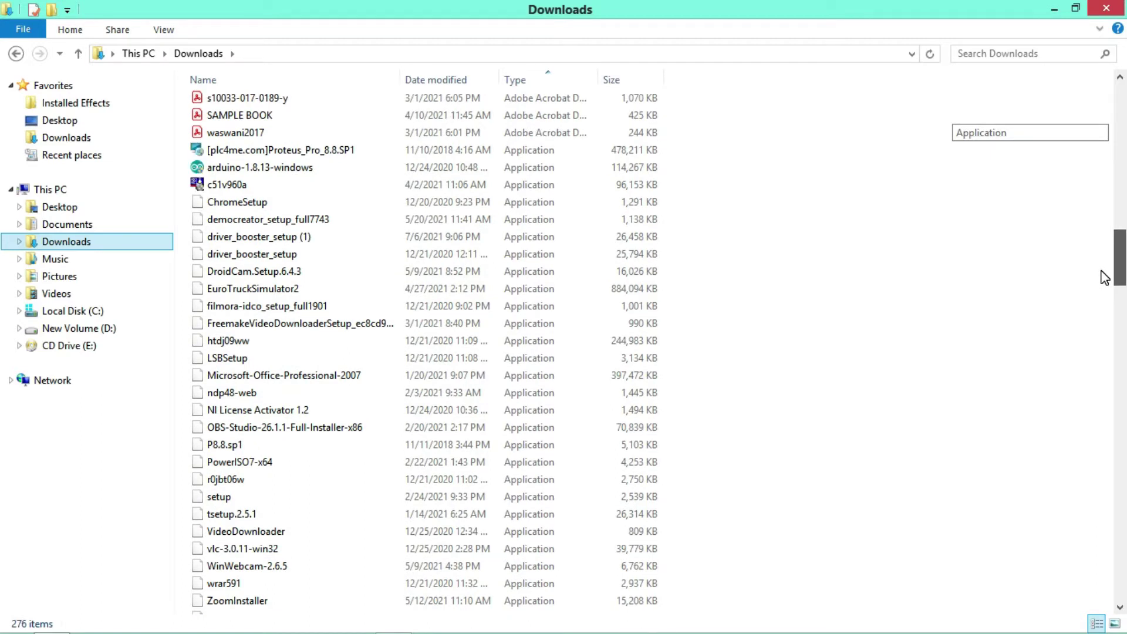
drag(1106, 277, 1117, 325)
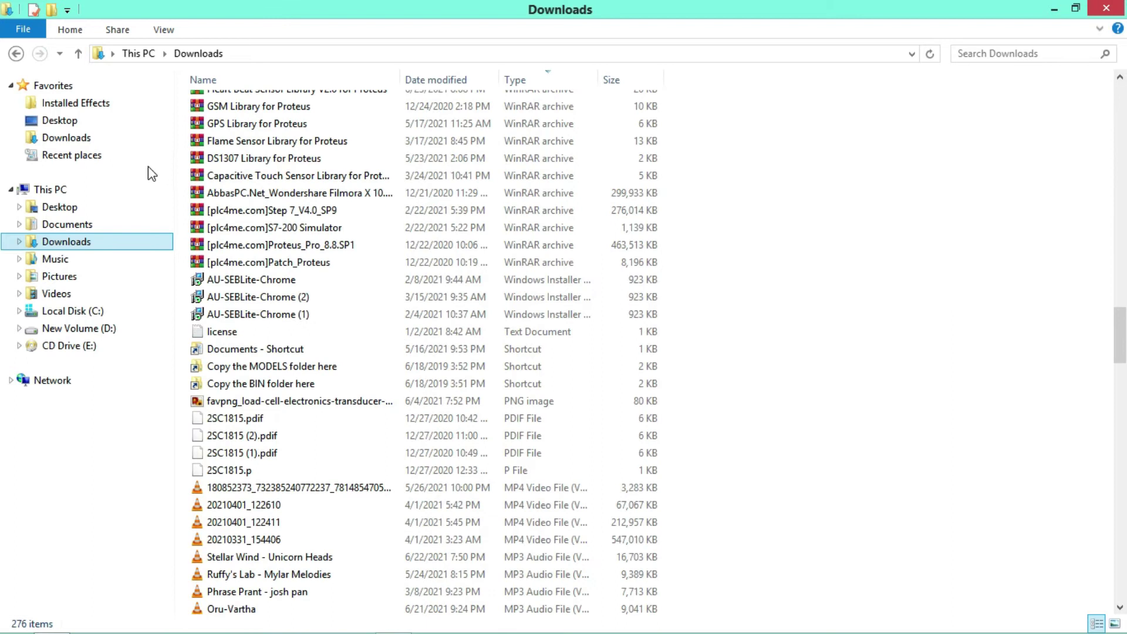
double_click(260, 366)
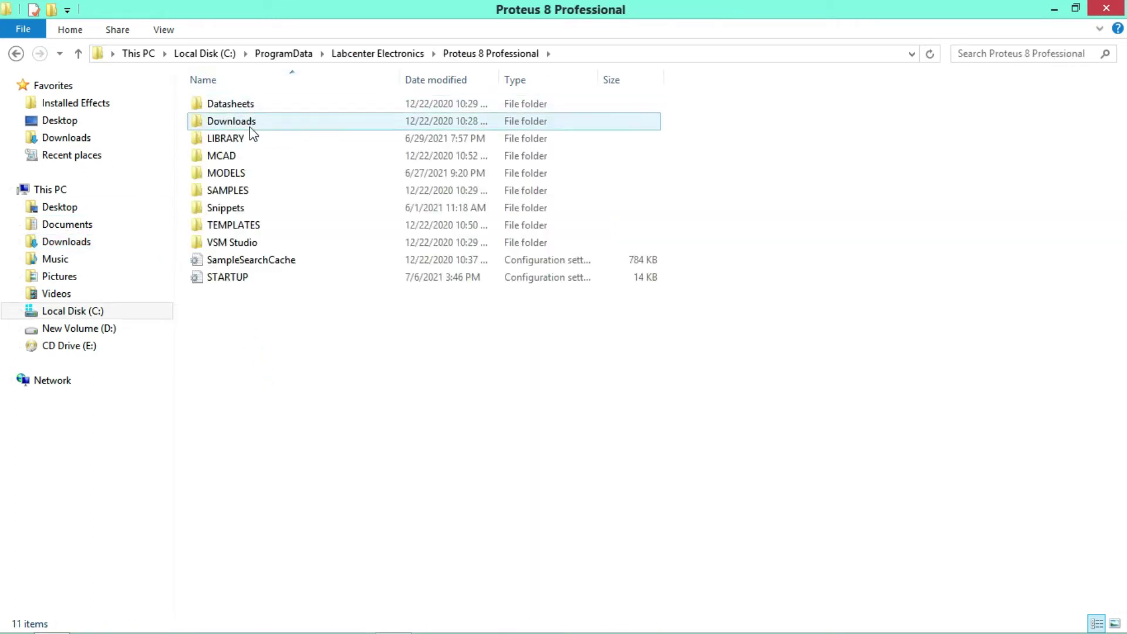
double_click(249, 137)
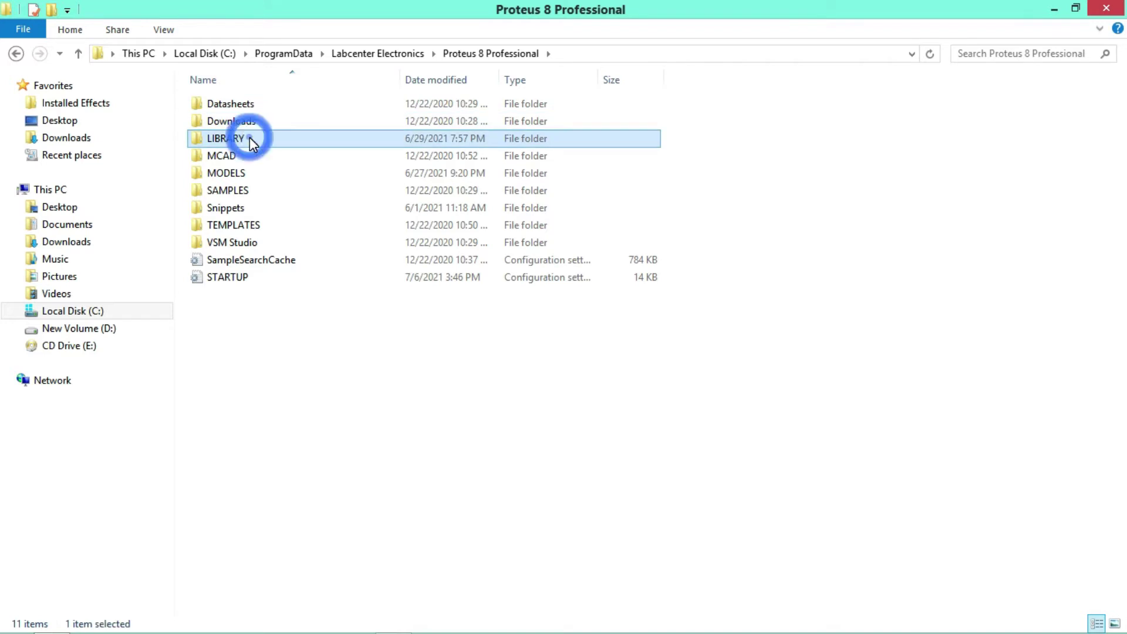
Paste the copied magnetic reed switch library files into the Proteus LIBRARY folder
right_click(767, 155)
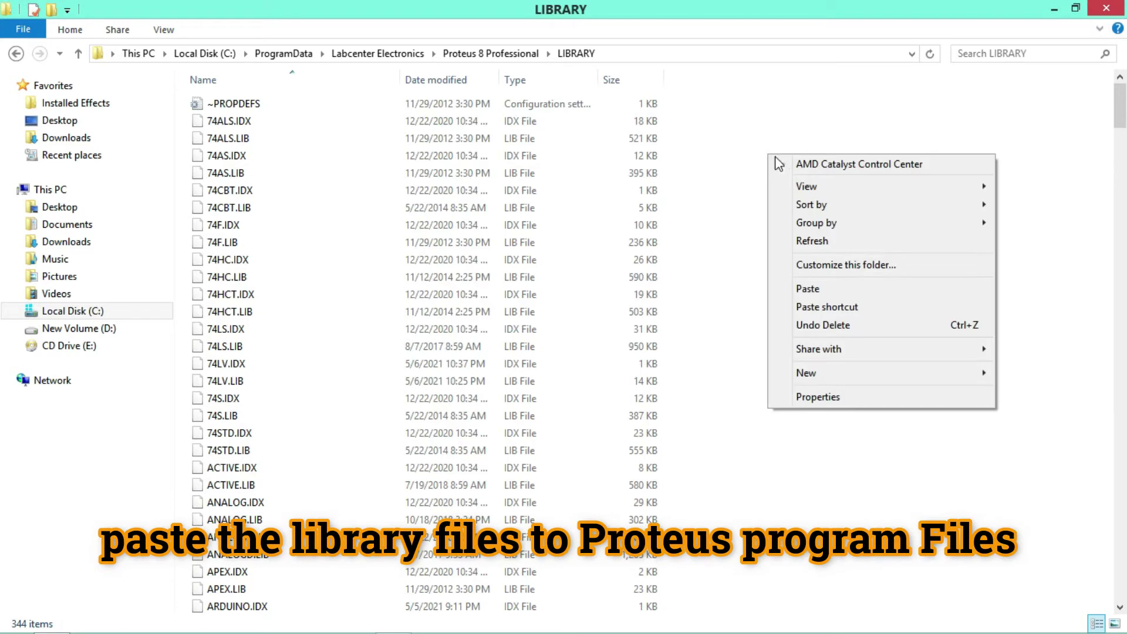
click(836, 282)
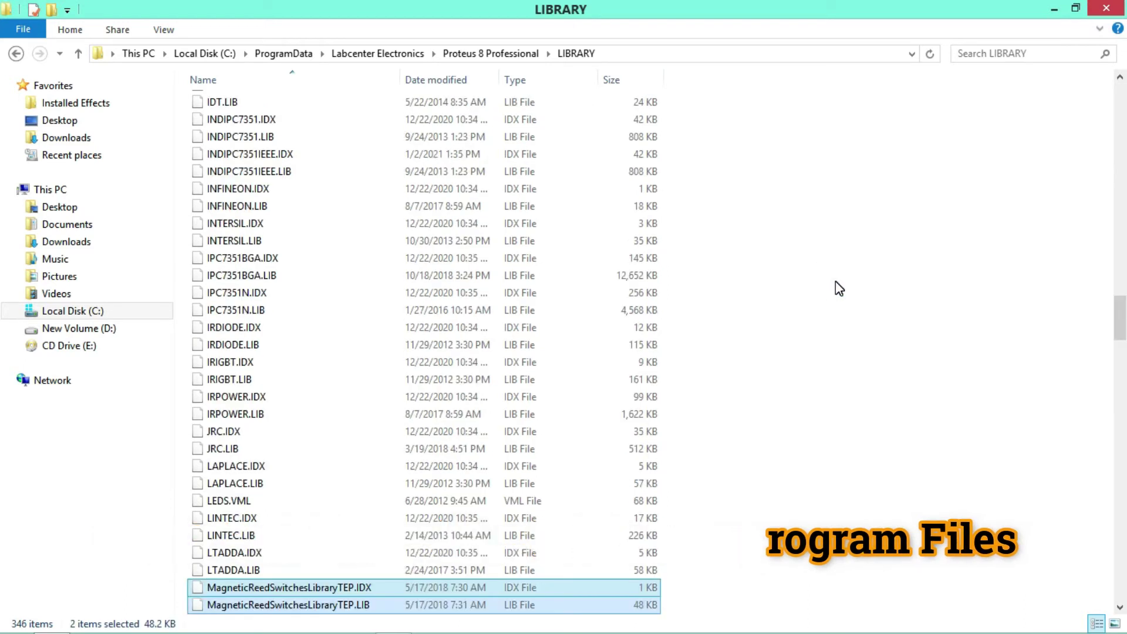
click(836, 280)
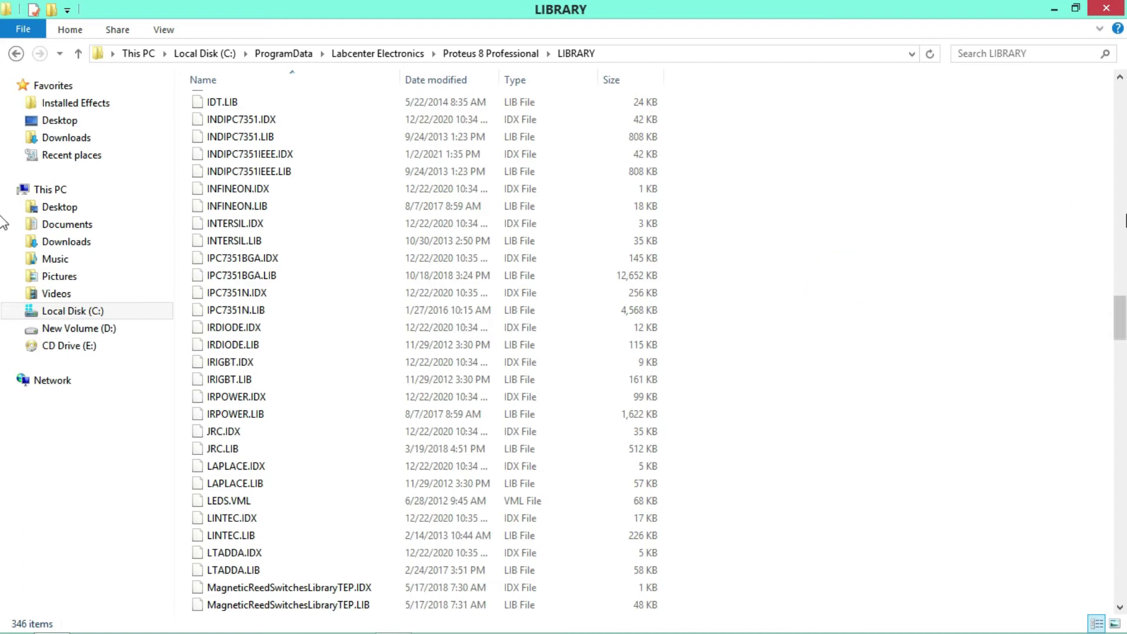
drag(1120, 292, 1122, 326)
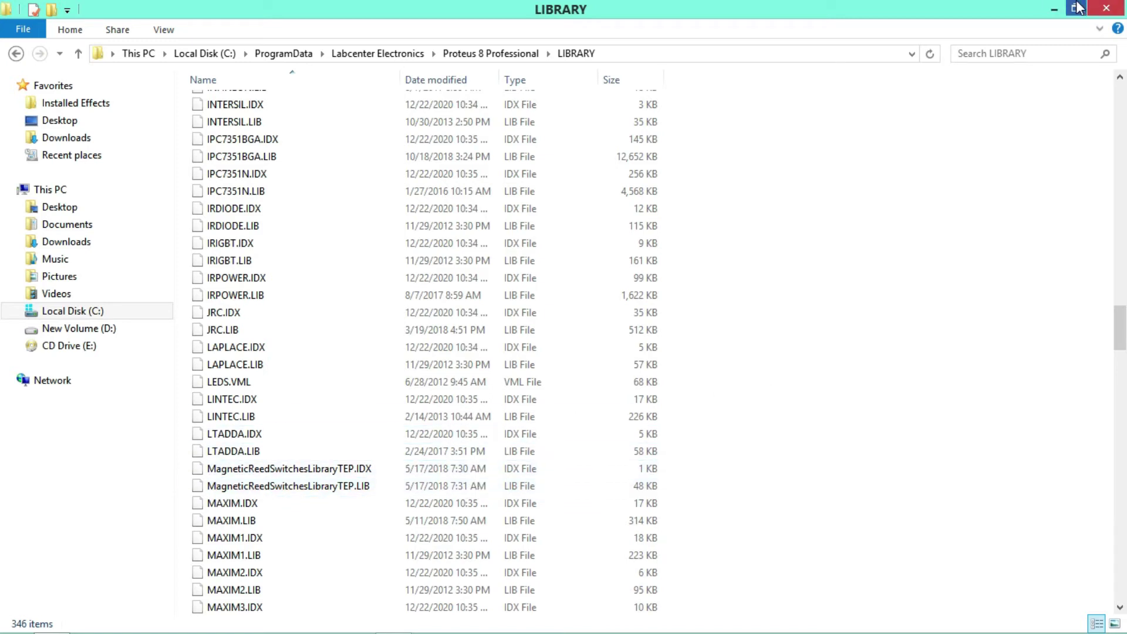
Minimize the folder window and launch Proteus 8 Professional from the desktop
click(1058, 7)
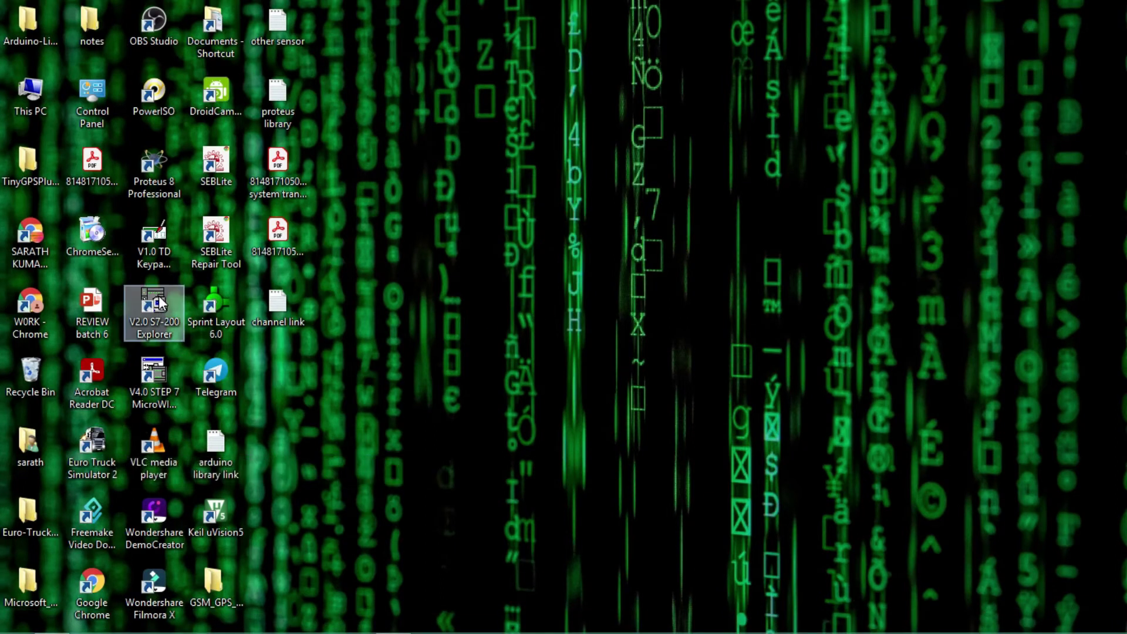
click(152, 173)
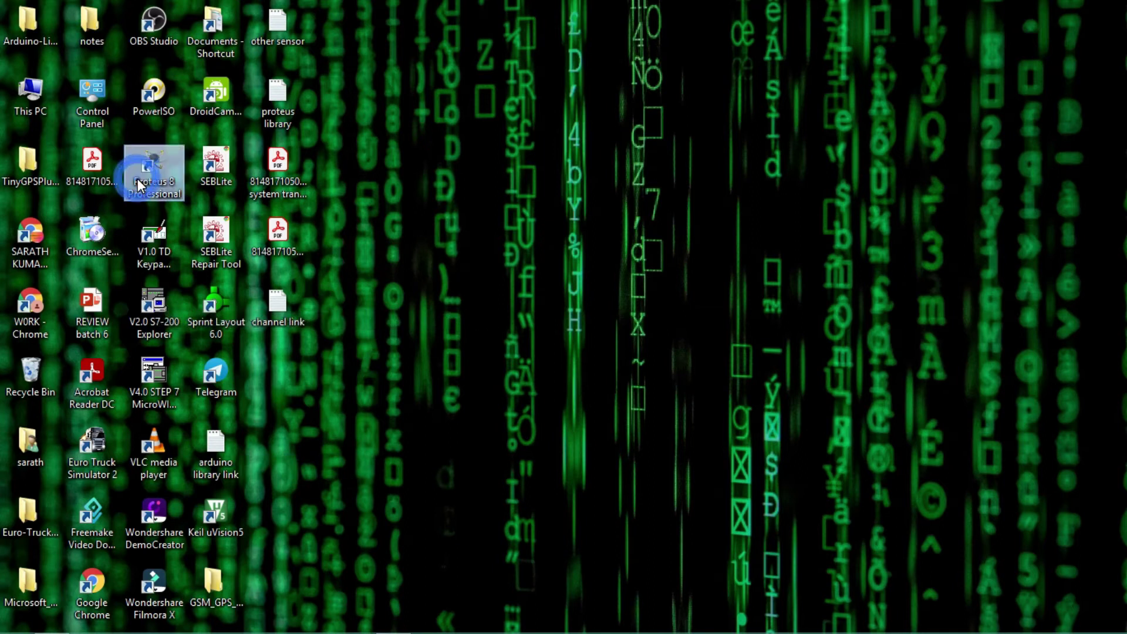
double_click(138, 182)
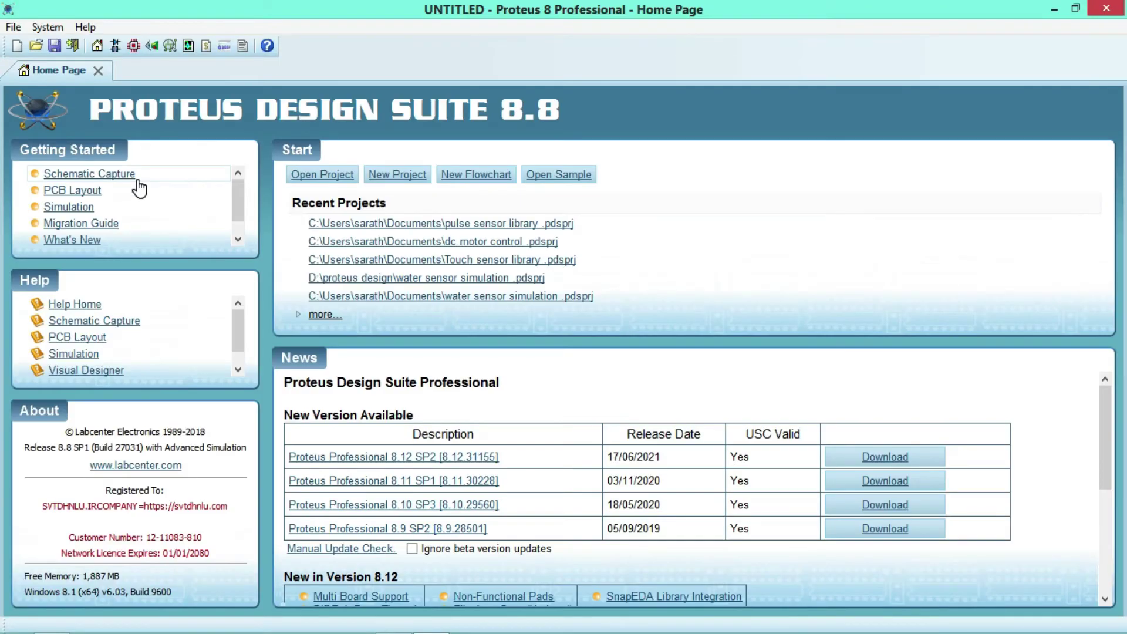
Start a new project and name it "magnetic read switch library"
click(402, 178)
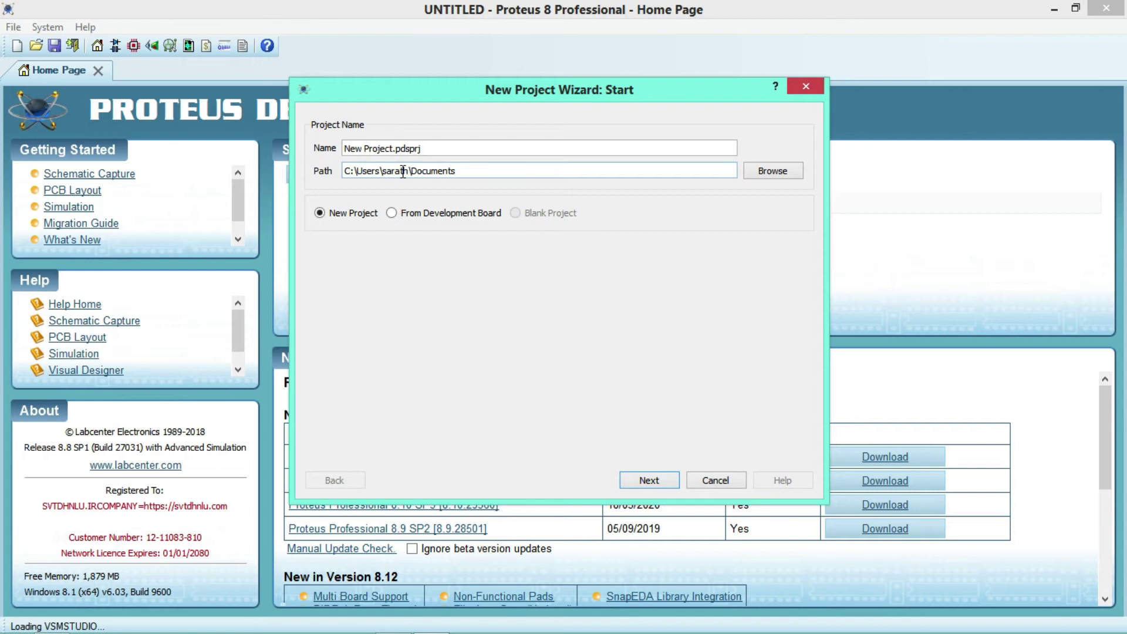
click(441, 147)
key(BackSpace)
key(BackSpace)
key(BackSpace)
key(BackSpace)
key(BackSpace)
key(BackSpace)
key(BackSpace)
key(BackSpace)
key(BackSpace)
key(BackSpace)
key(BackSpace)
key(BackSpace)
key(BackSpace)
key(BackSpace)
key(BackSpace)
key(BackSpace)
key(BackSpace)
key(BackSpace)
text(magnetic read switch library)
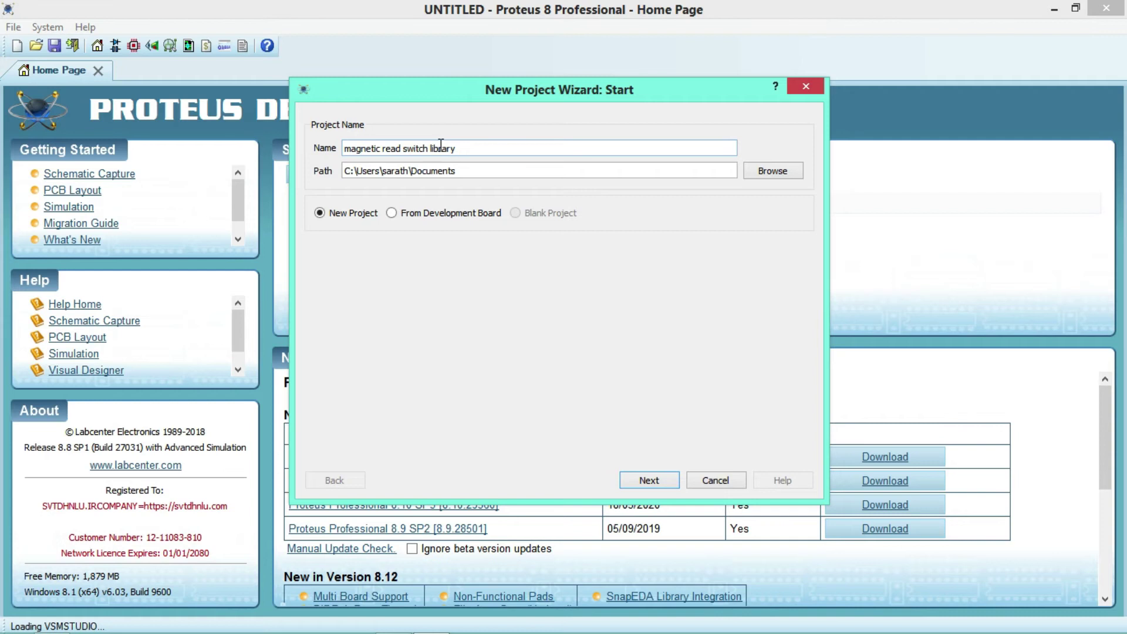
Create the project with the DEFAULT schematic template and no firmware project, accepting the remaining wizard defaults
click(652, 484)
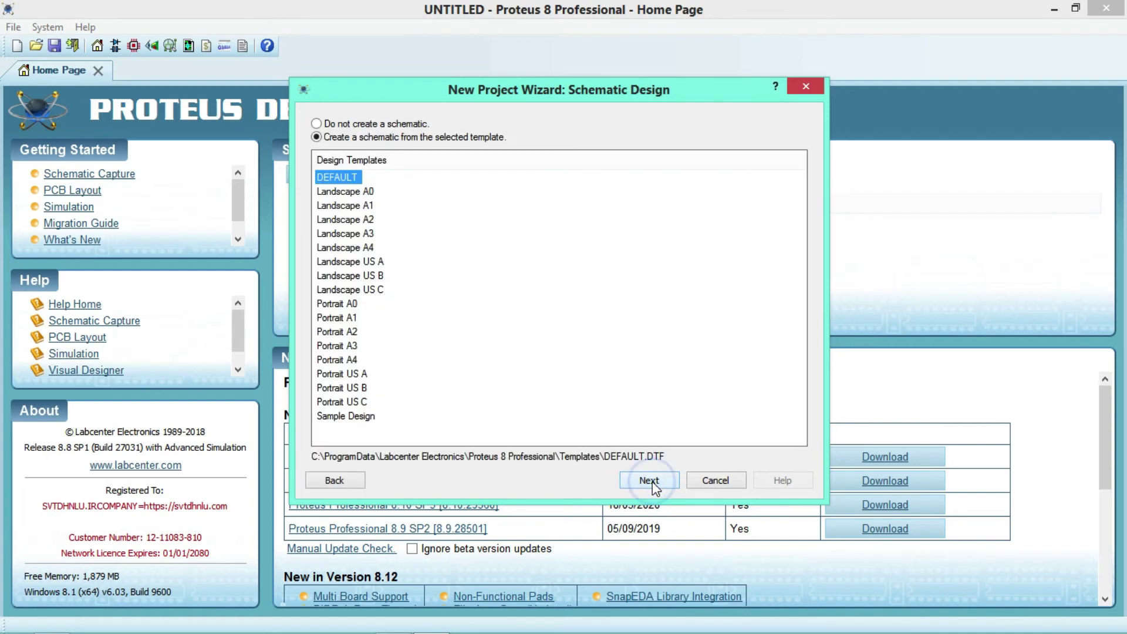
click(652, 483)
click(651, 483)
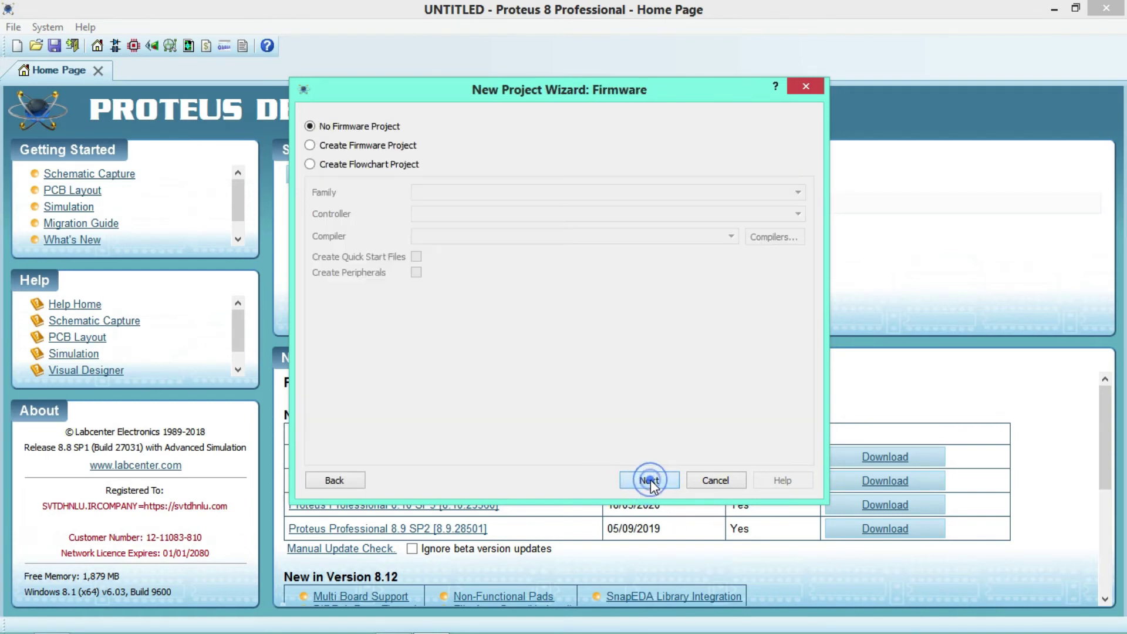
click(650, 482)
click(650, 481)
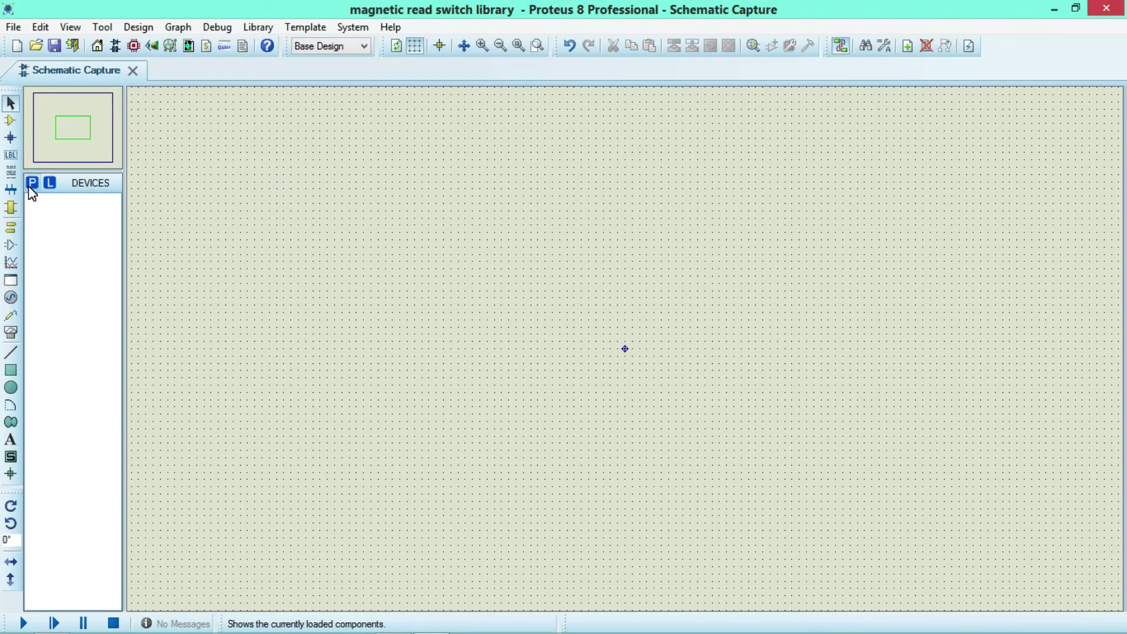
Search the component library for devices matching "mag"
click(31, 184)
click(220, 139)
text(m)
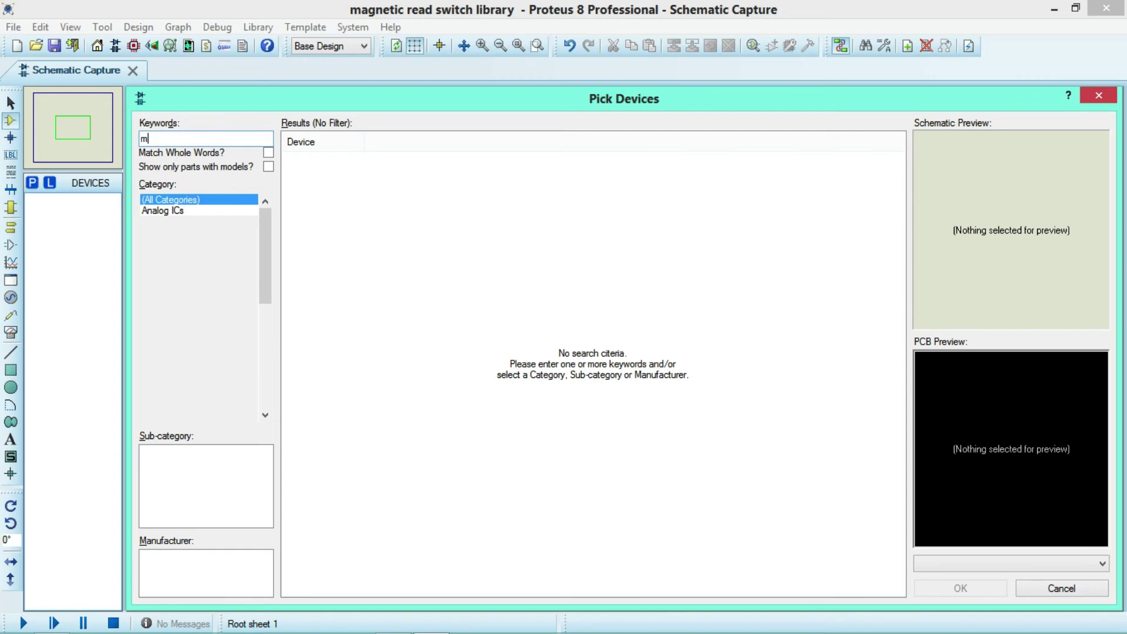
text(a)
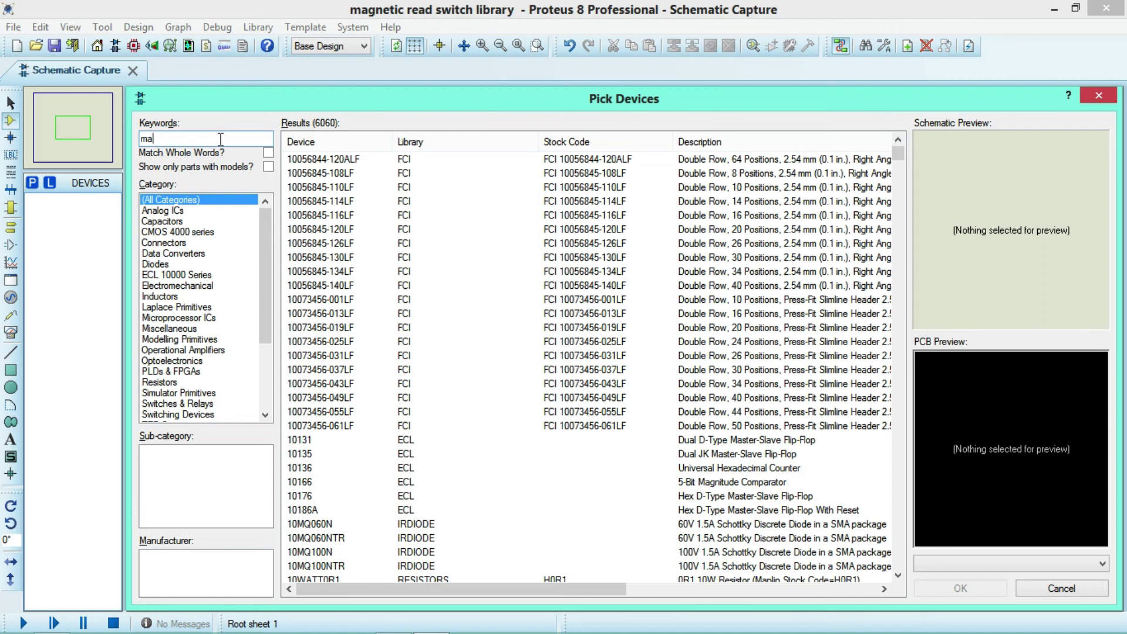
text(g)
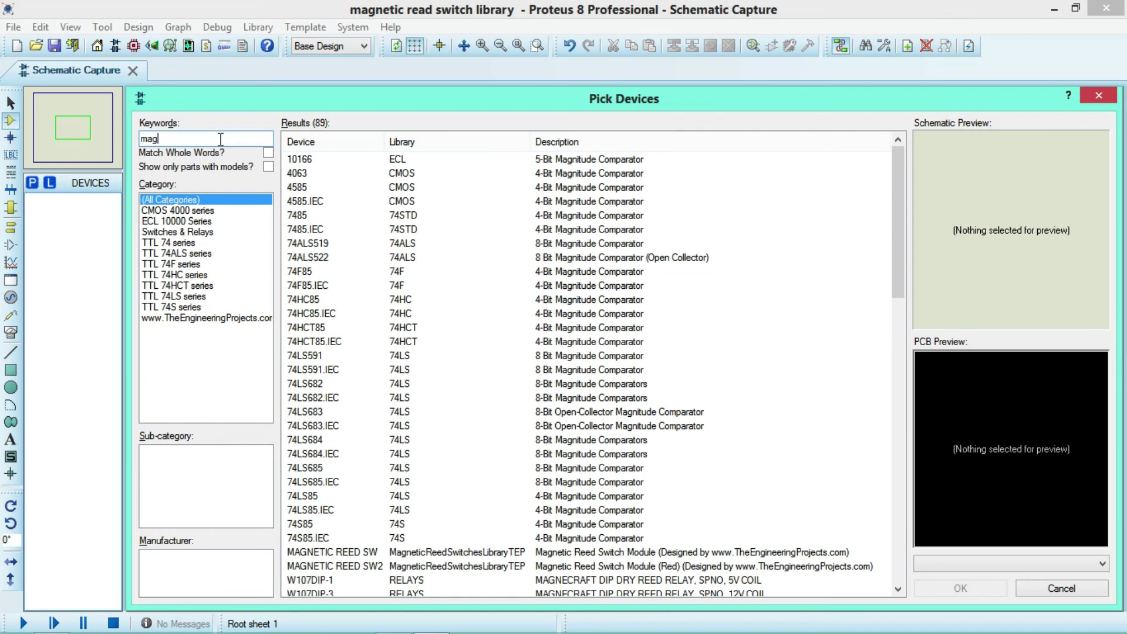
Add MAGNETIC REED SW and MAGNETIC REED SW2 from the MagneticReedSwitchesLibraryTEP library to the project's device list
click(483, 553)
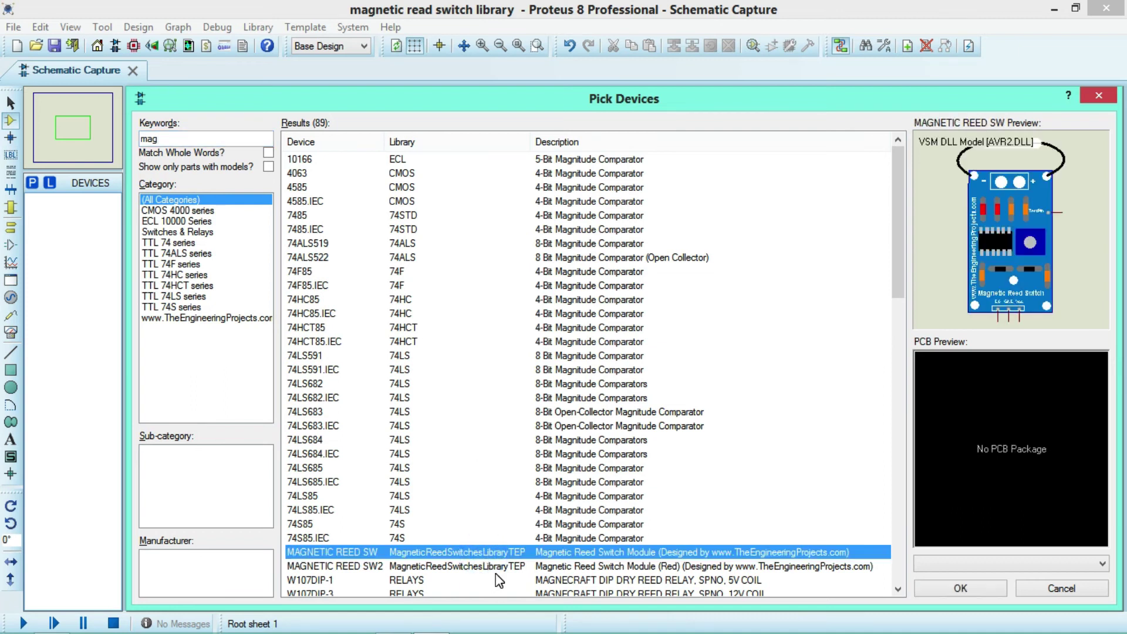
click(496, 578)
click(495, 566)
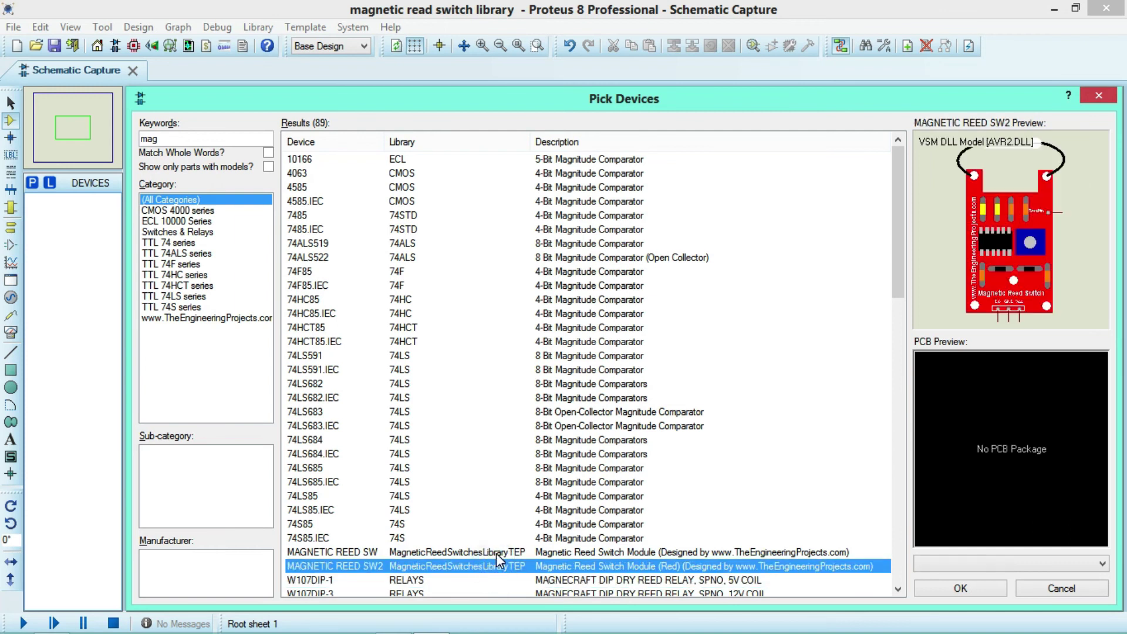
double_click(496, 553)
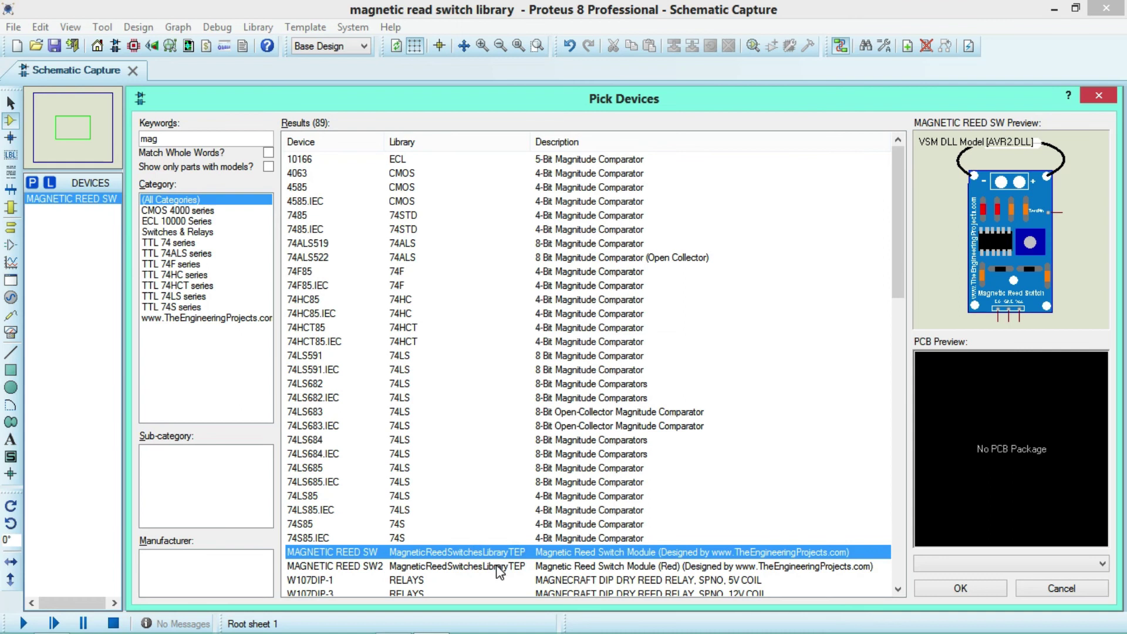
click(499, 567)
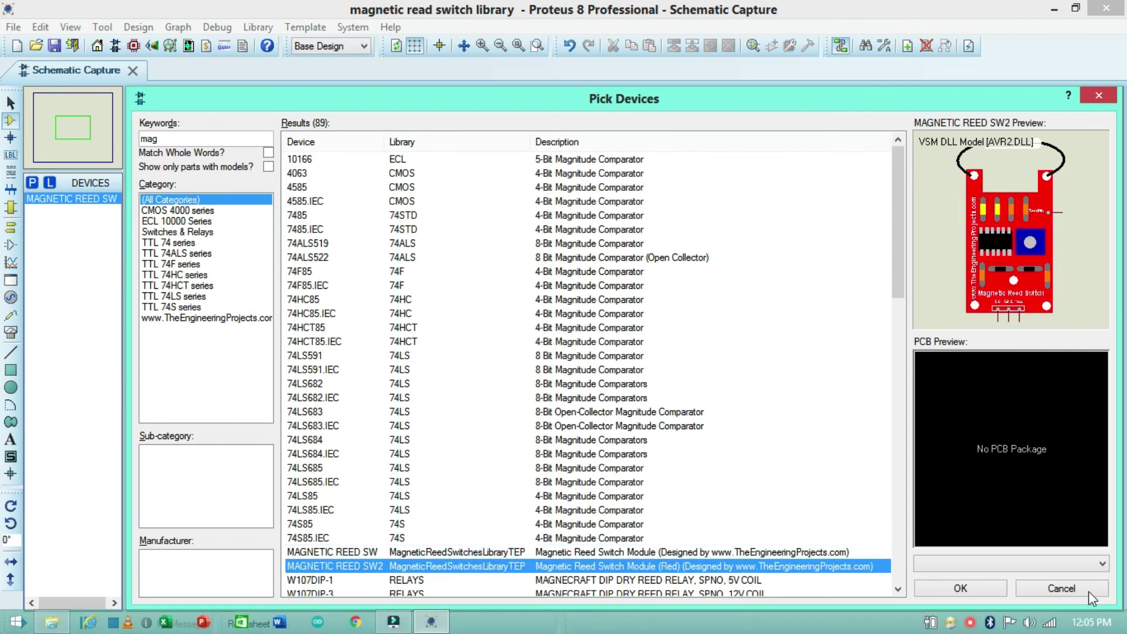
click(979, 586)
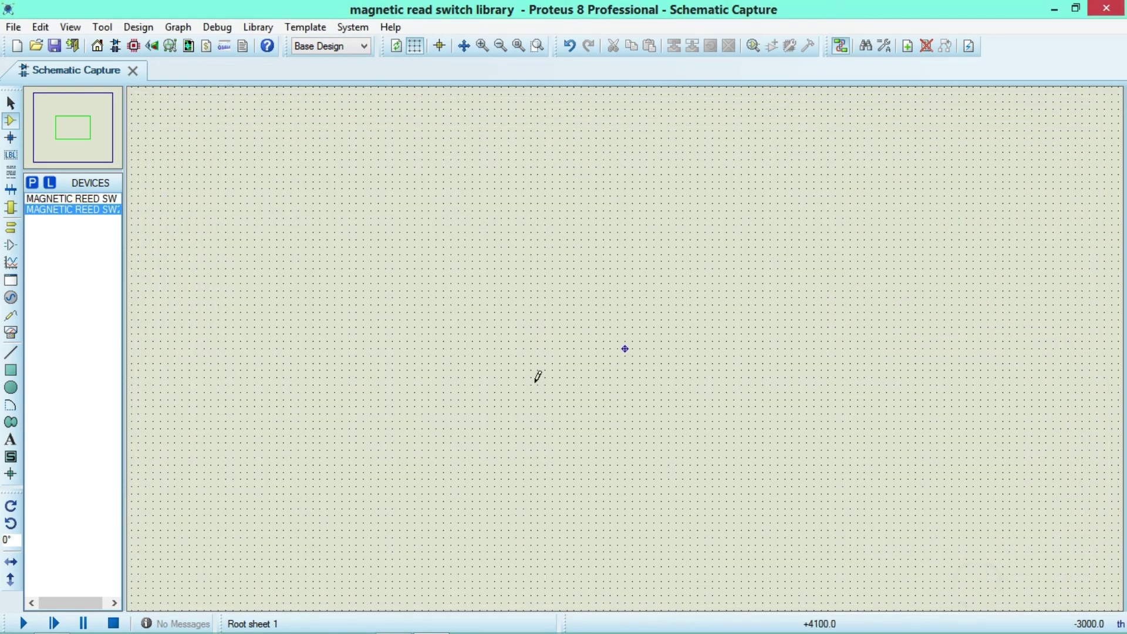
Place the red MAGNETIC REED SW2 module on the schematic, left of the sheet origin
click(492, 362)
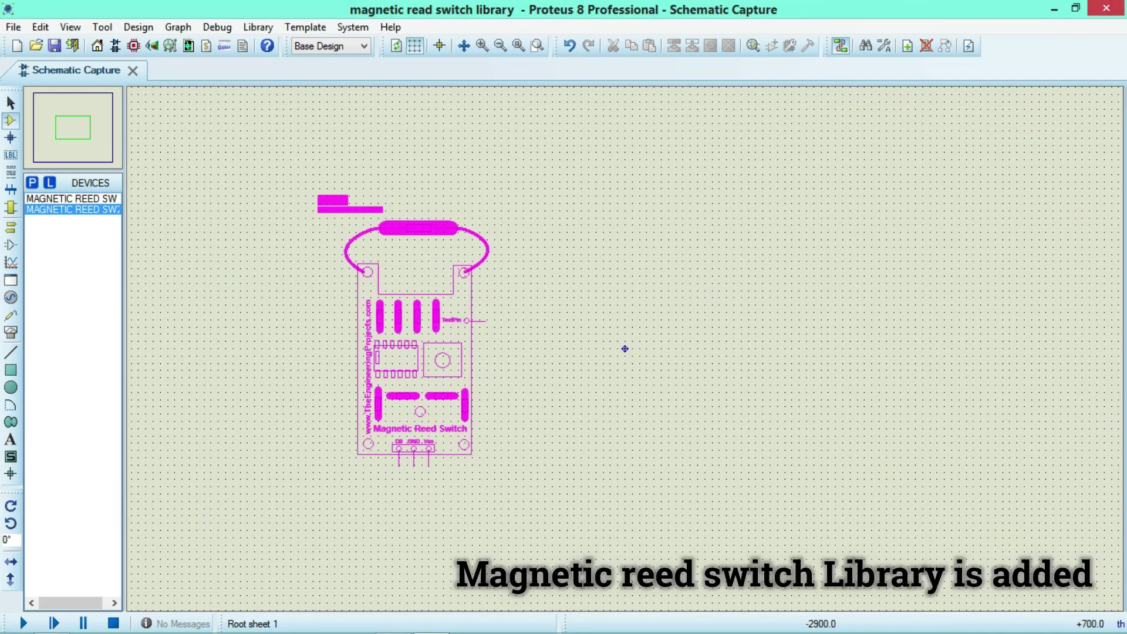
click(418, 306)
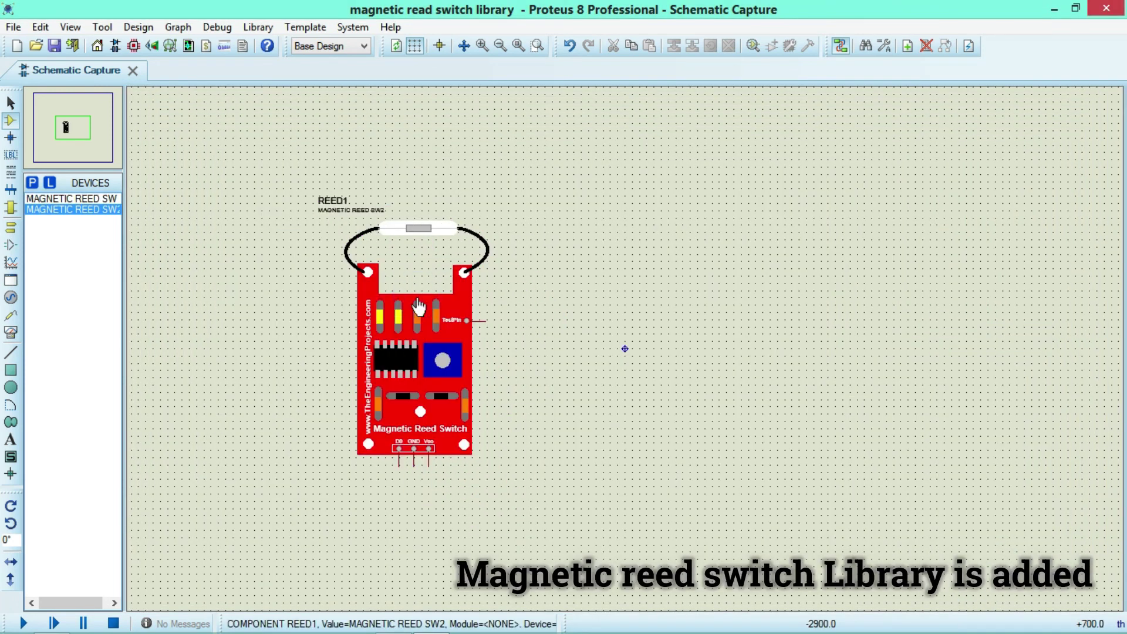